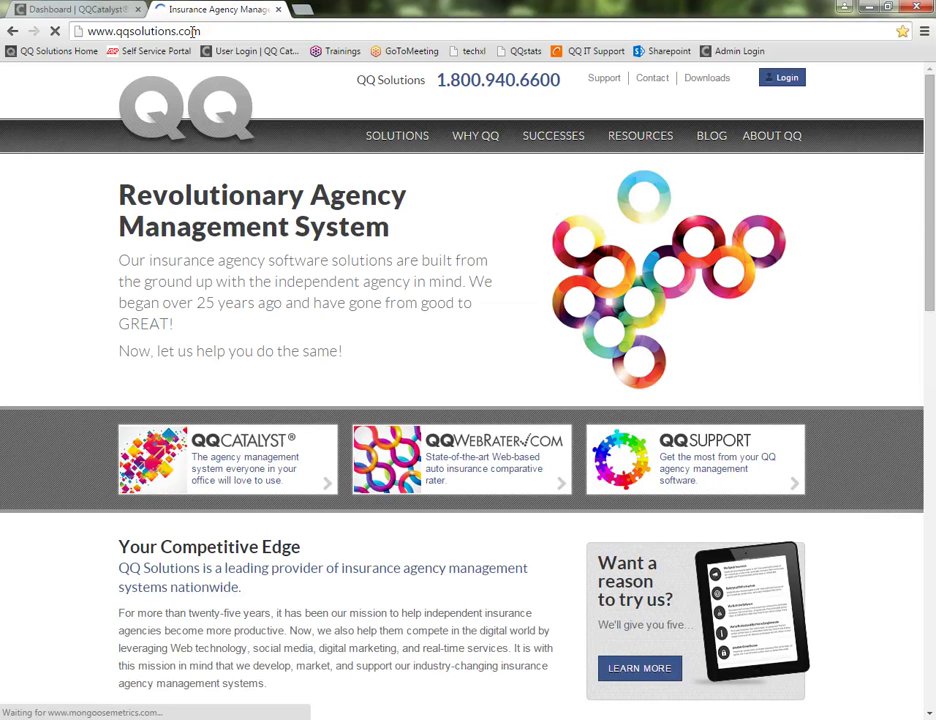
Step: View the QQCatalyst Carrier Downloads page listing supported carriers on the QQ Solutions website, and close it when done
{"action": "mouse_move", "coordinate": [386, 146]}
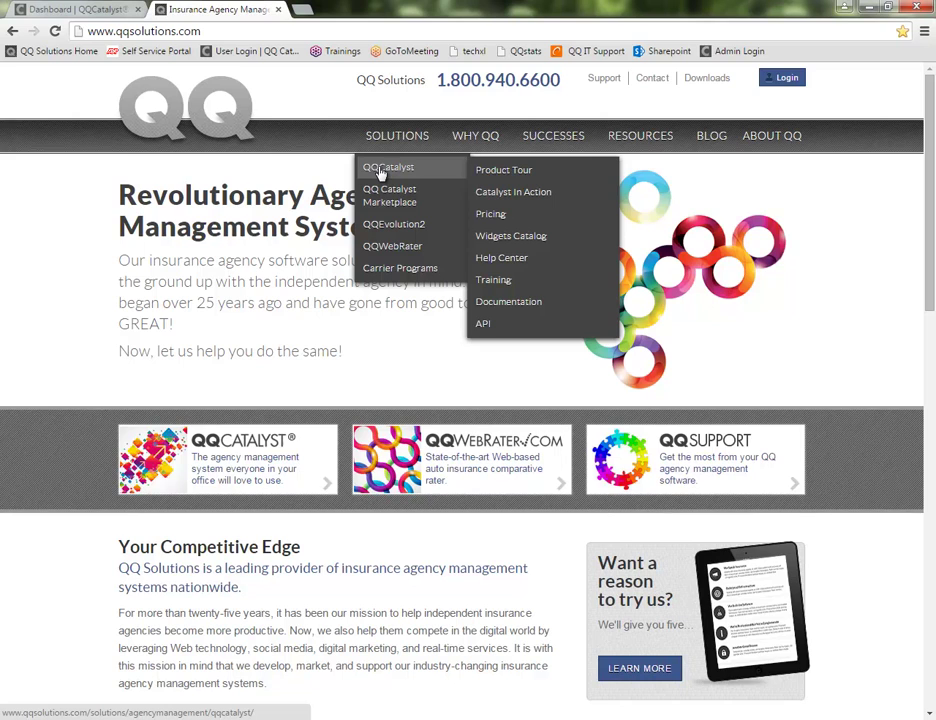
{"action": "left_click", "coordinate": [380, 170]}
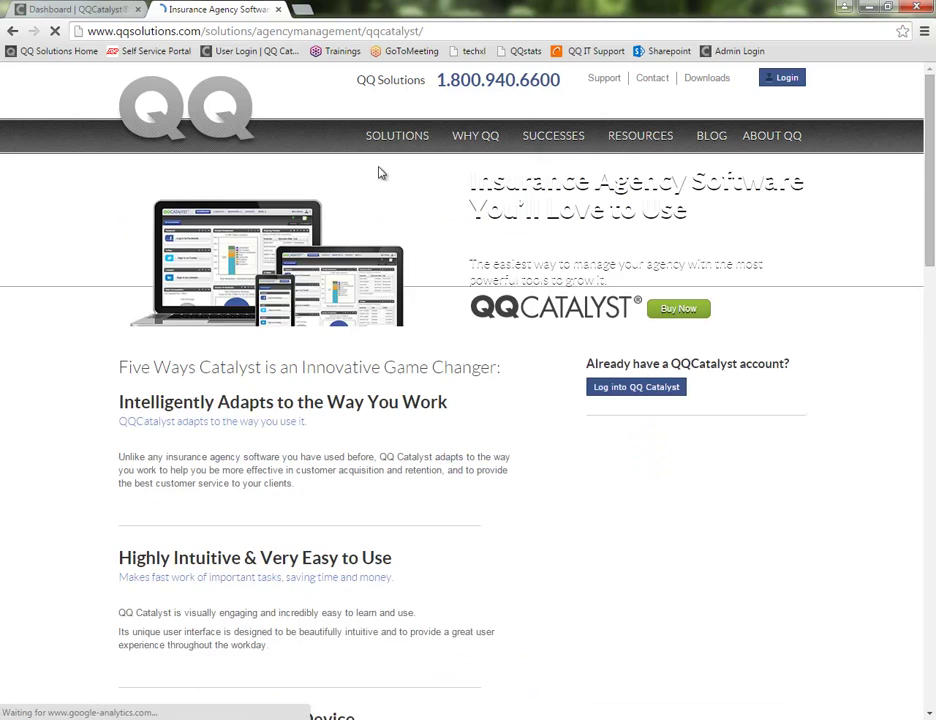
{"action": "scroll", "coordinate": [376, 175], "scroll_direction": "down", "scroll_amount": 8}
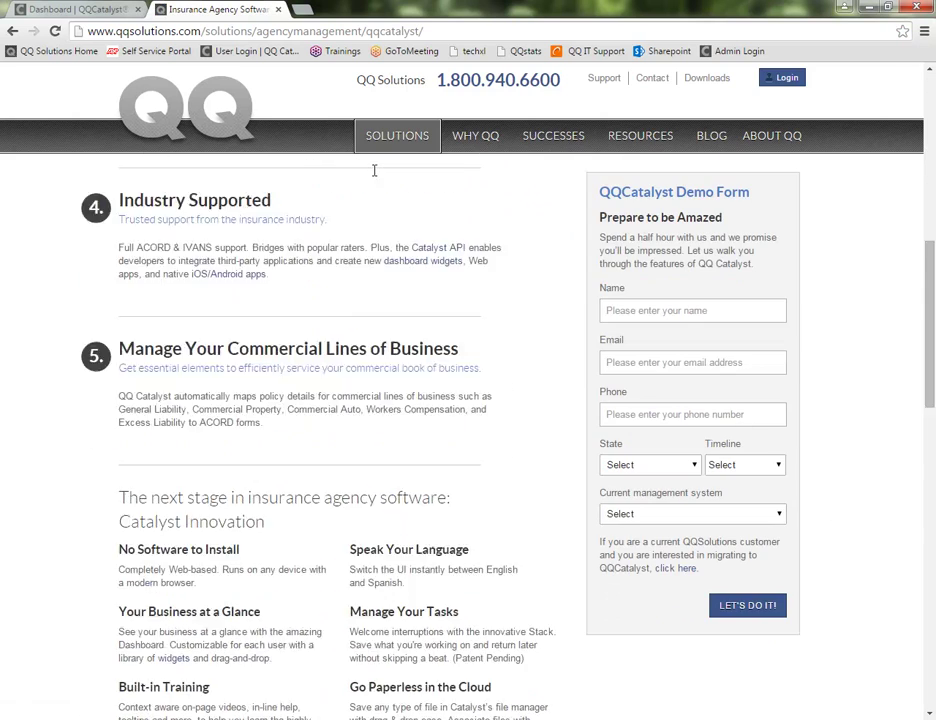
{"action": "scroll", "coordinate": [376, 172], "scroll_direction": "down", "scroll_amount": 6}
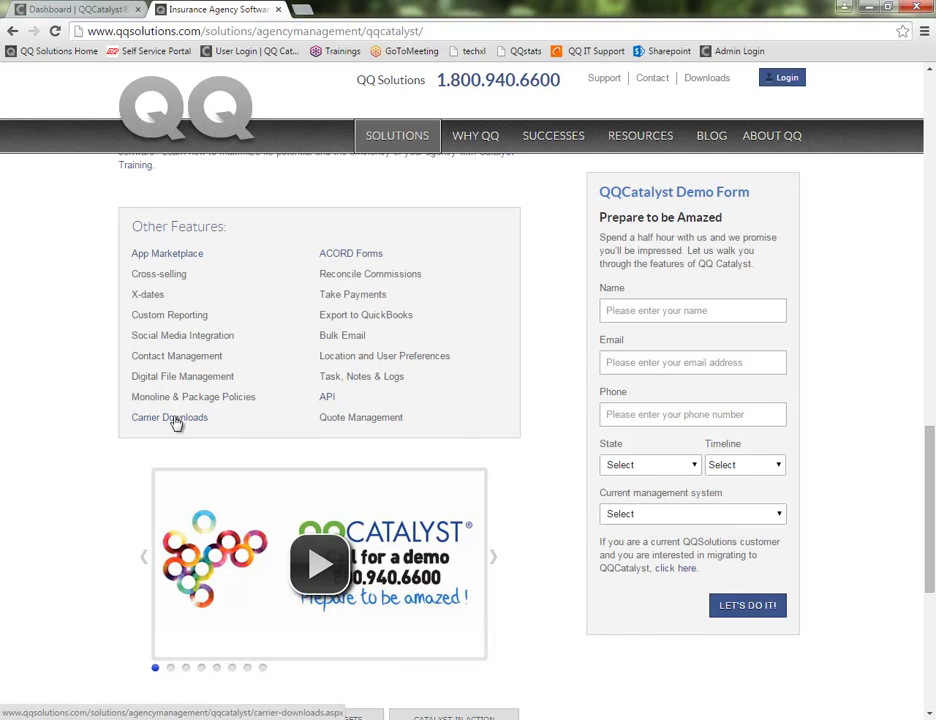
{"action": "left_click", "coordinate": [174, 420]}
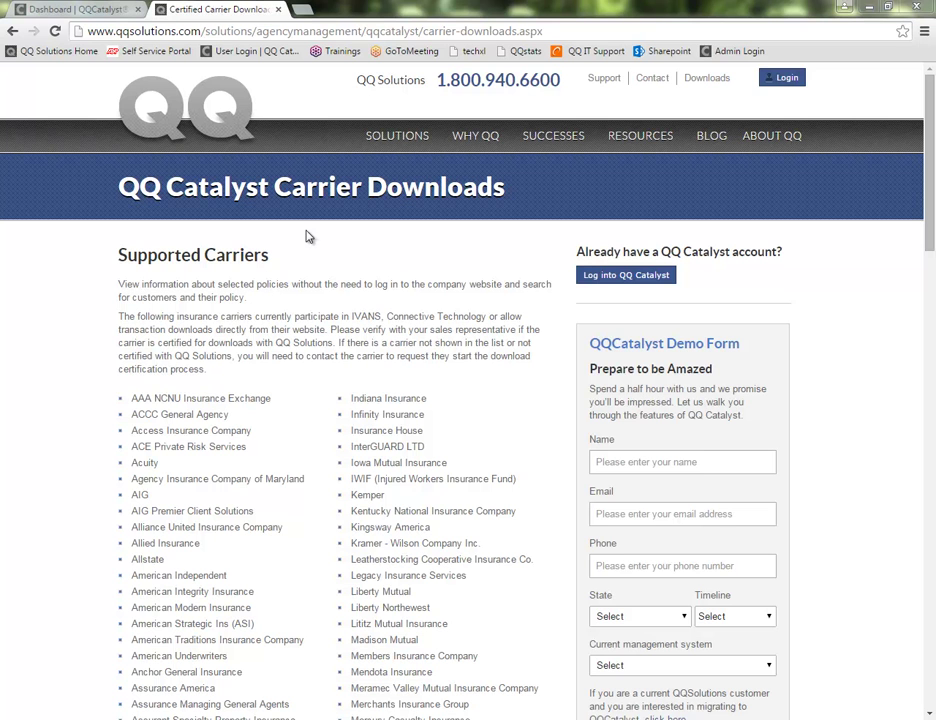
{"action": "left_click", "coordinate": [278, 10]}
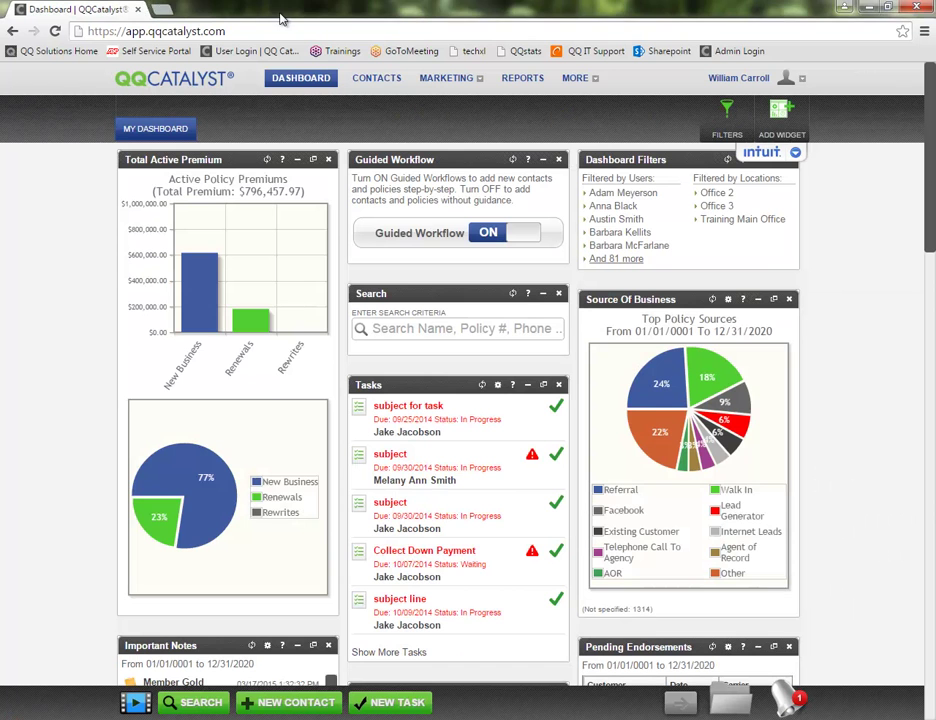
Step: Open the location preferences, check the location choices, and show the Downloads settings for Training Main Office
{"action": "left_click", "coordinate": [738, 79]}
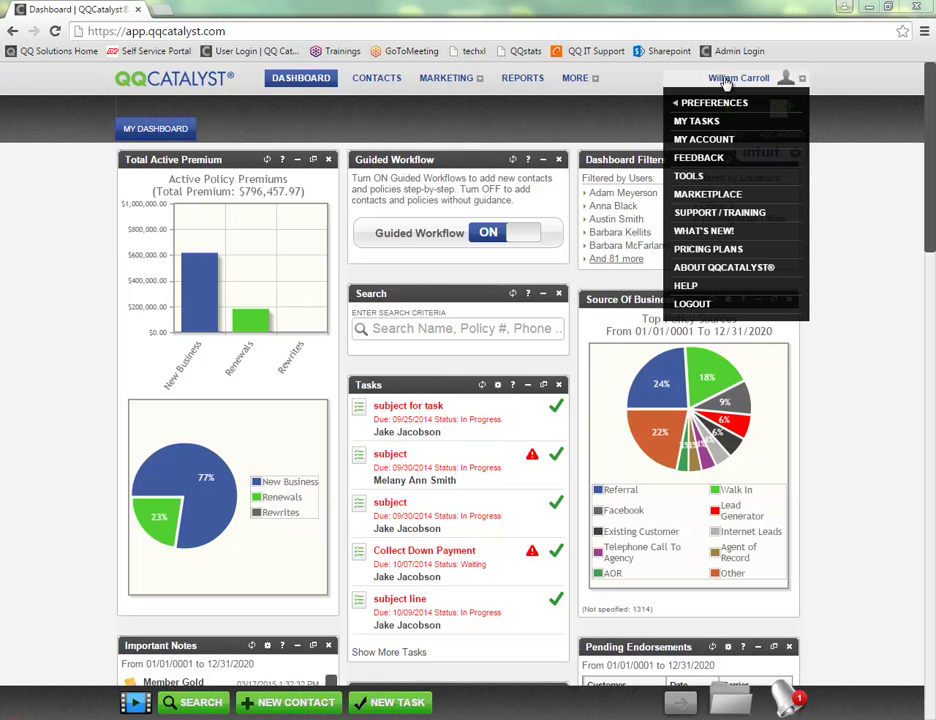
{"action": "mouse_move", "coordinate": [697, 103]}
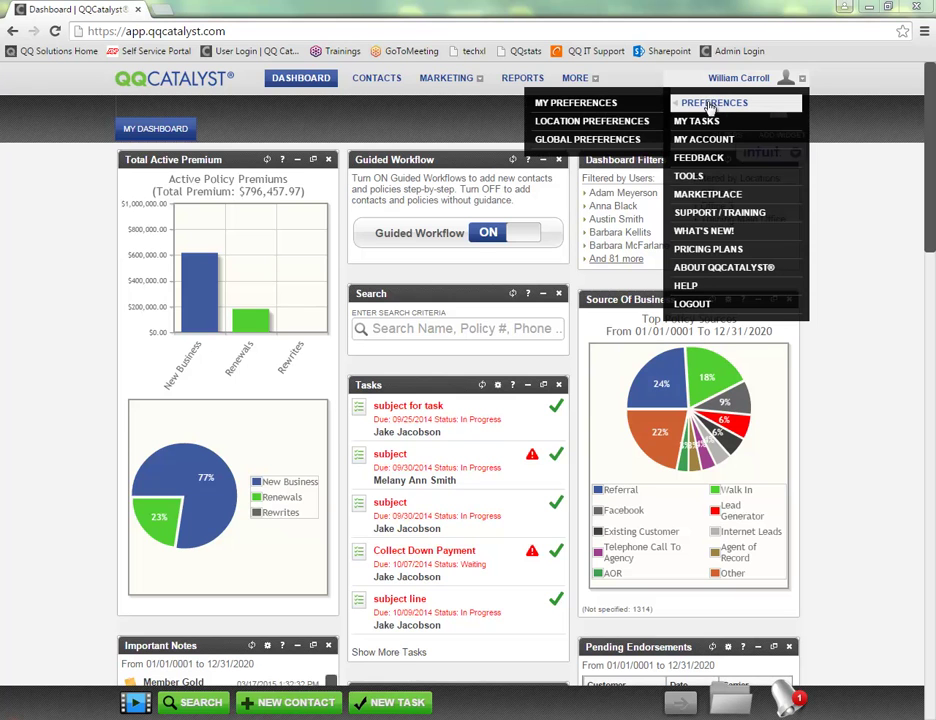
{"action": "left_click", "coordinate": [582, 124]}
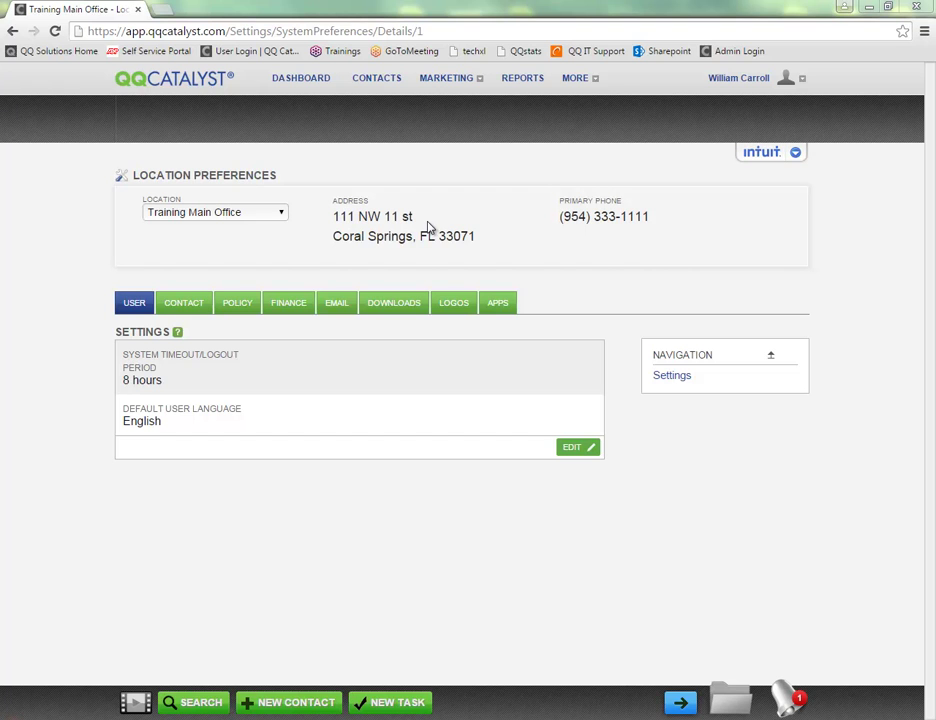
{"action": "left_click", "coordinate": [240, 215]}
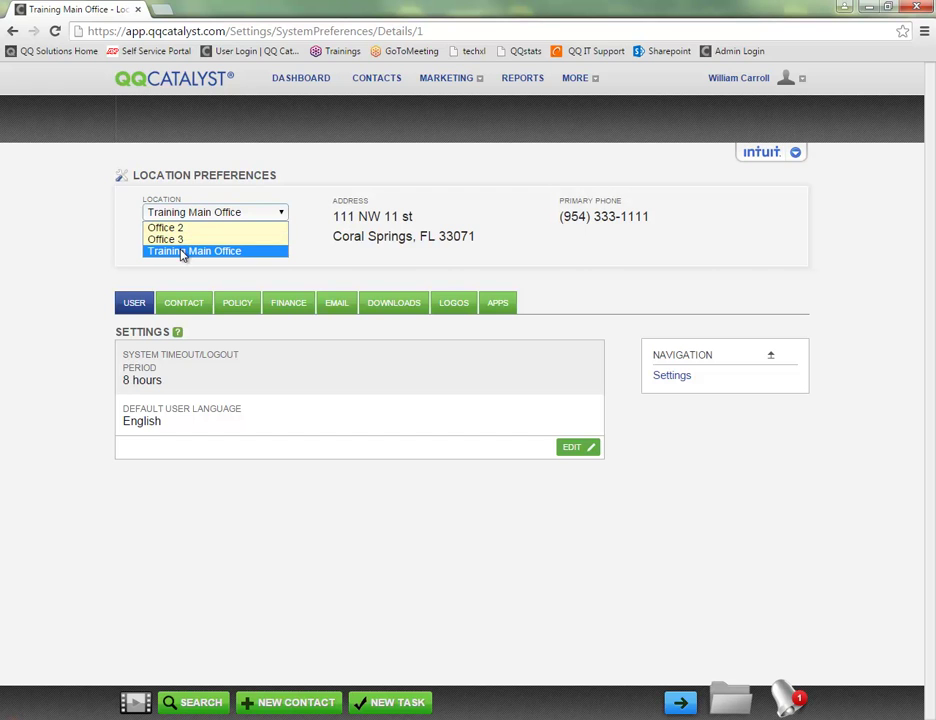
{"action": "left_click", "coordinate": [328, 274]}
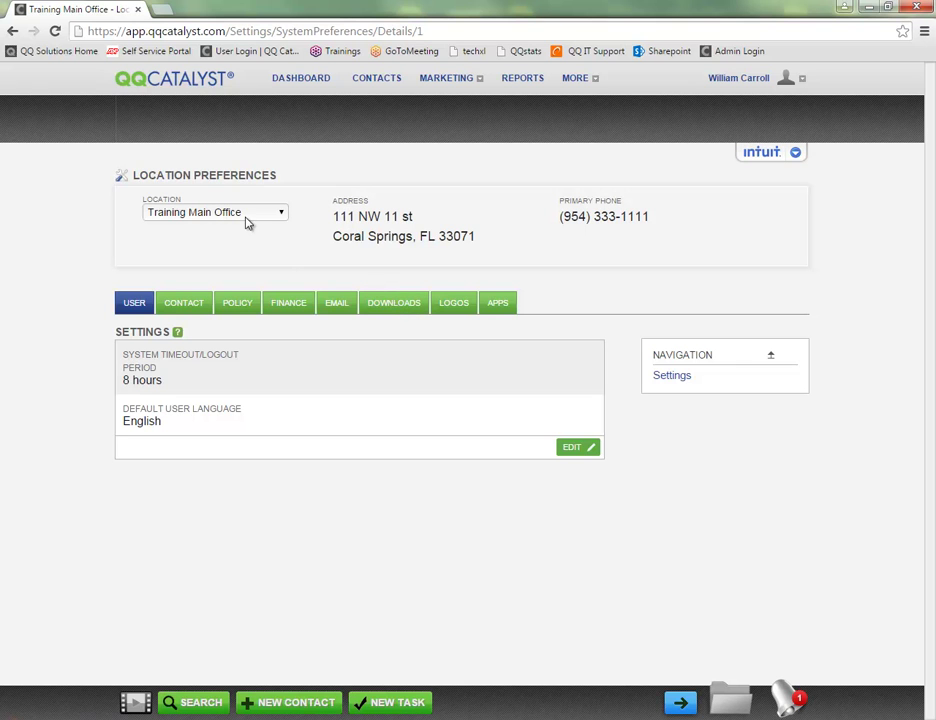
{"action": "left_click", "coordinate": [394, 309]}
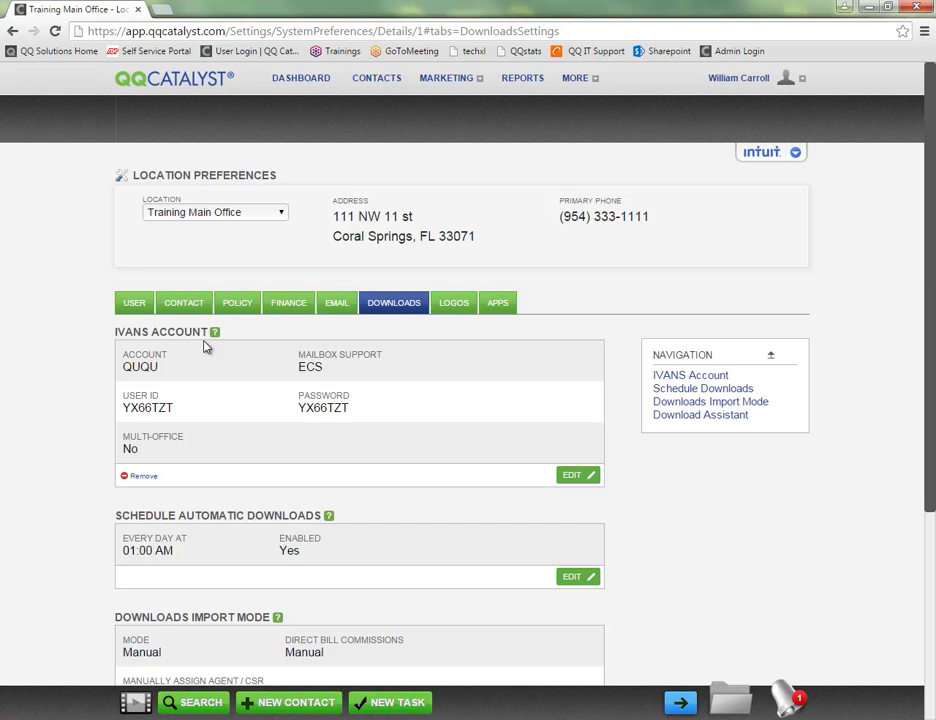
Step: Examine the account, user ID and password entries of the office's IVANS account
{"action": "left_click_drag", "start_coordinate": [123, 367], "coordinate": [158, 368]}
{"action": "left_click", "coordinate": [133, 403]}
{"action": "double_click", "coordinate": [133, 405]}
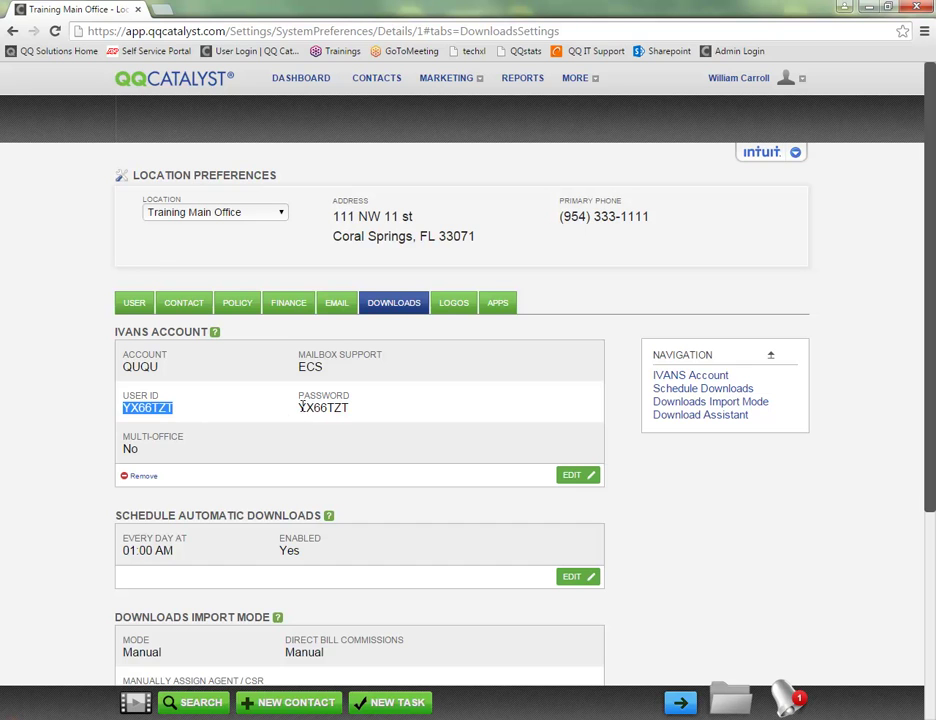
{"action": "left_click_drag", "start_coordinate": [300, 407], "coordinate": [355, 408]}
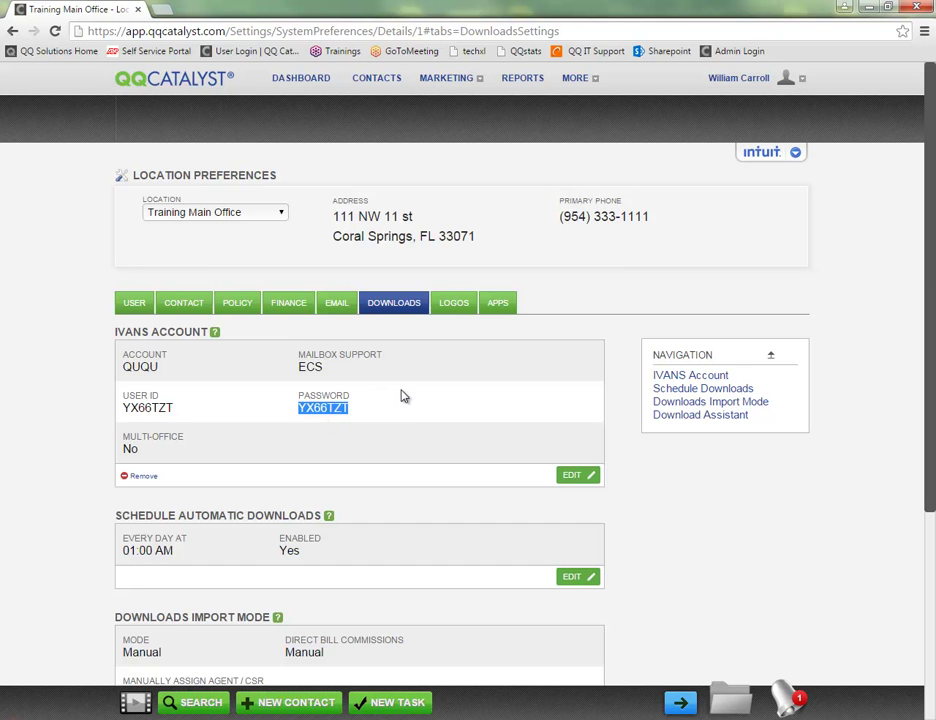
Step: Paste the user ID and password into the IVANS account's editable fields and view the mailbox support options
{"action": "left_click", "coordinate": [577, 476]}
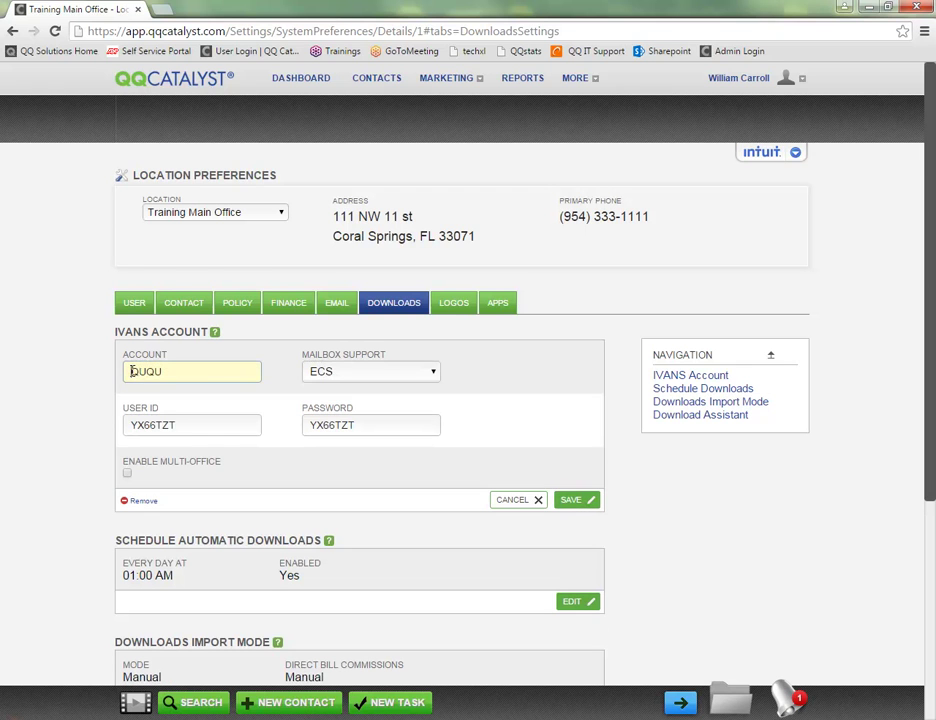
{"action": "left_click_drag", "start_coordinate": [132, 372], "coordinate": [184, 372]}
{"action": "left_click_drag", "start_coordinate": [130, 424], "coordinate": [236, 421]}
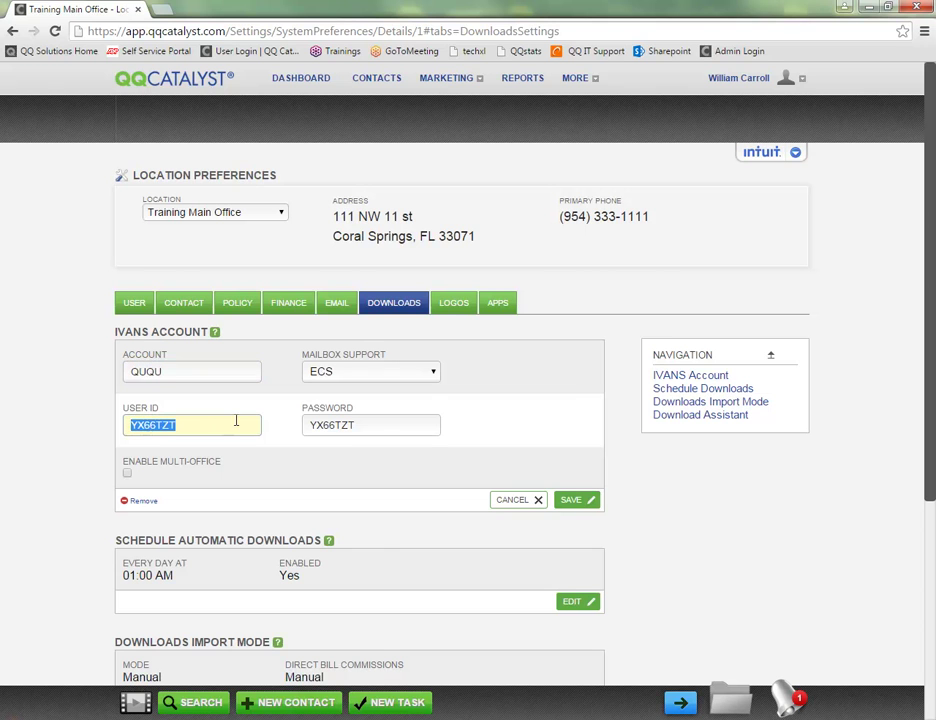
{"action": "right_click", "coordinate": [166, 431]}
{"action": "left_click", "coordinate": [197, 507]}
{"action": "left_click_drag", "start_coordinate": [308, 426], "coordinate": [380, 426]}
{"action": "right_click", "coordinate": [347, 428]}
{"action": "left_click", "coordinate": [381, 512]}
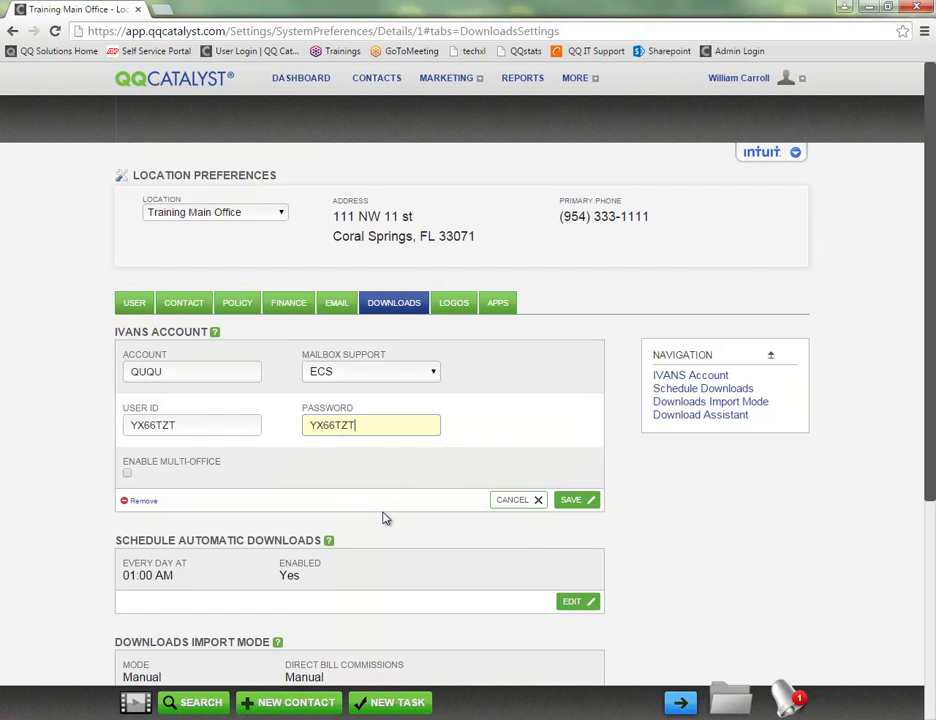
{"action": "left_click", "coordinate": [366, 377]}
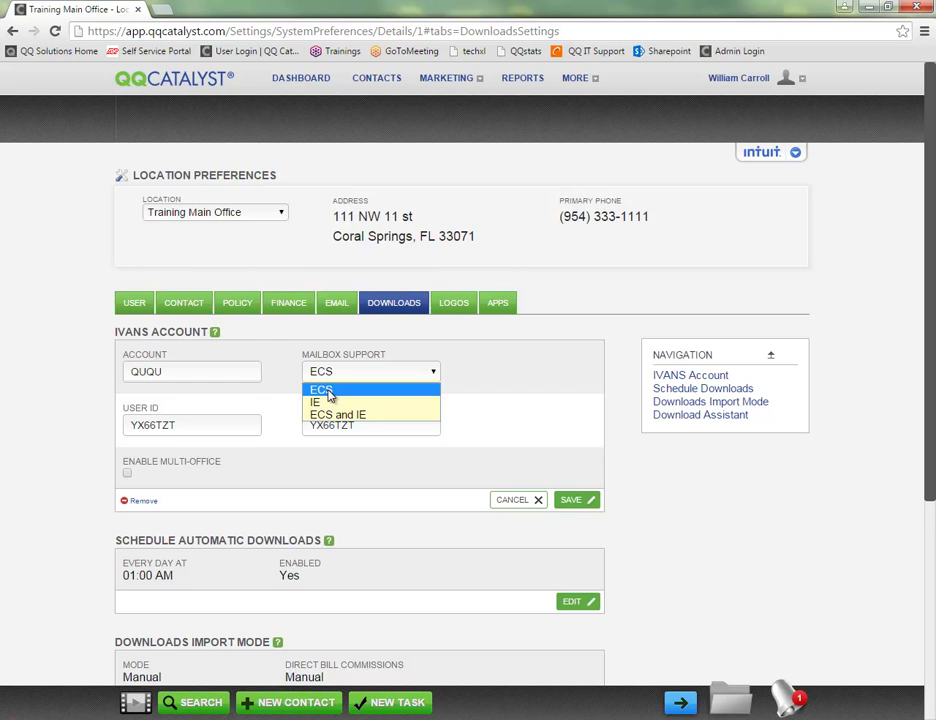
{"action": "left_click", "coordinate": [305, 355]}
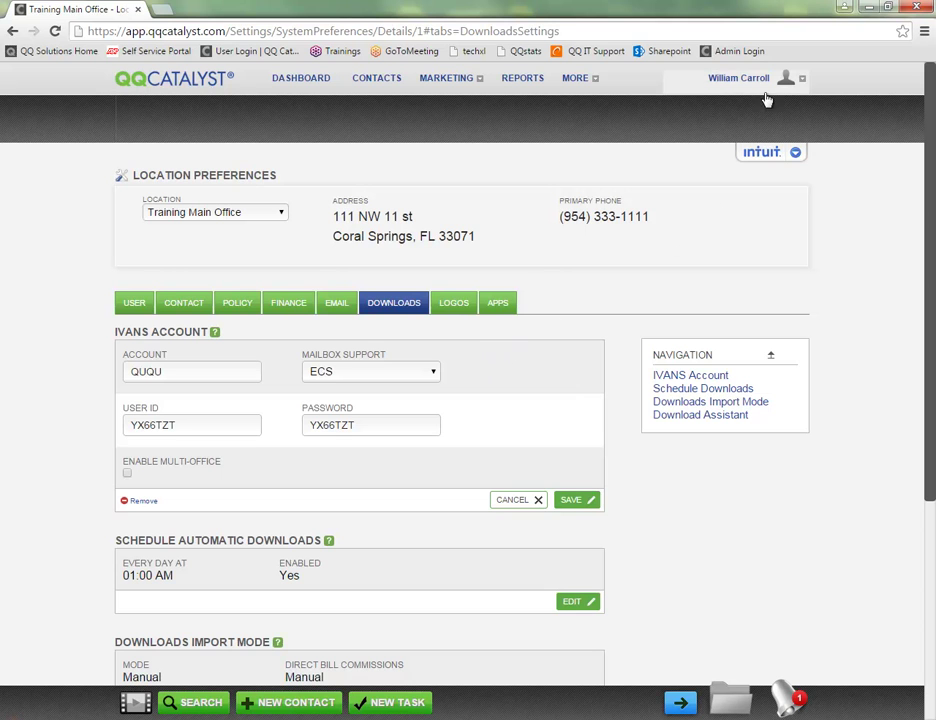
Step: View the support and training contact information, highlight the support phone number, and close the information window
{"action": "left_click", "coordinate": [735, 79]}
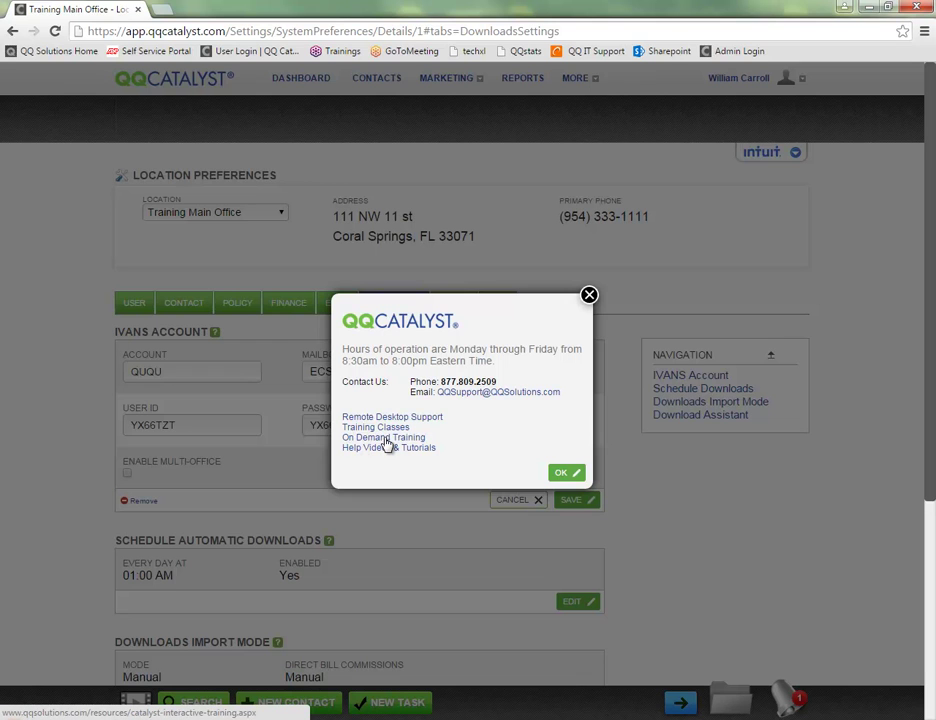
{"action": "triple_click", "coordinate": [445, 382]}
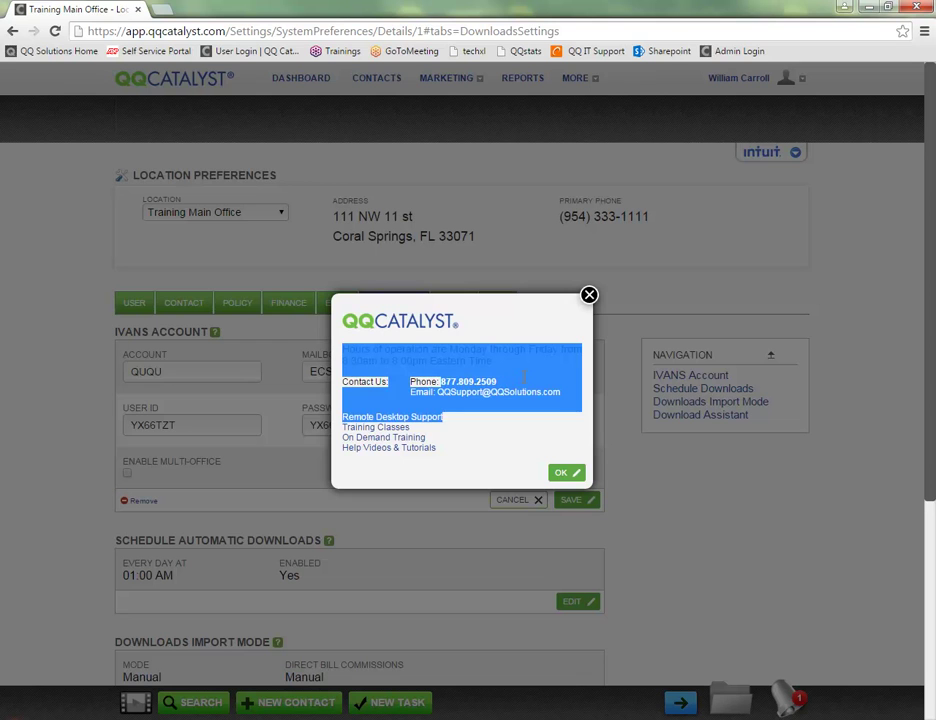
{"action": "left_click", "coordinate": [530, 378]}
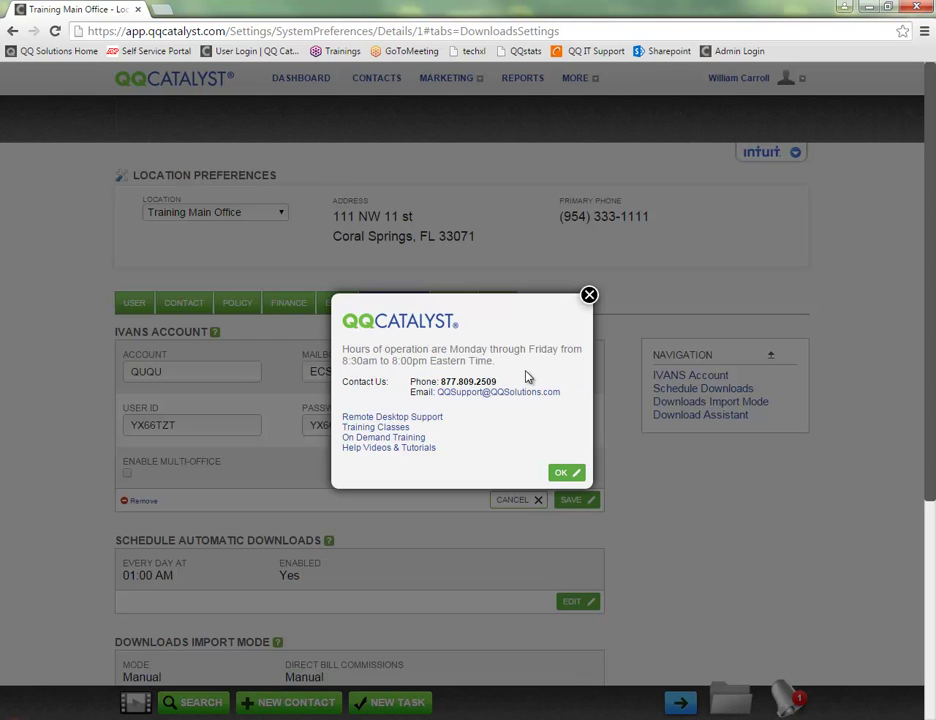
{"action": "left_click", "coordinate": [556, 475]}
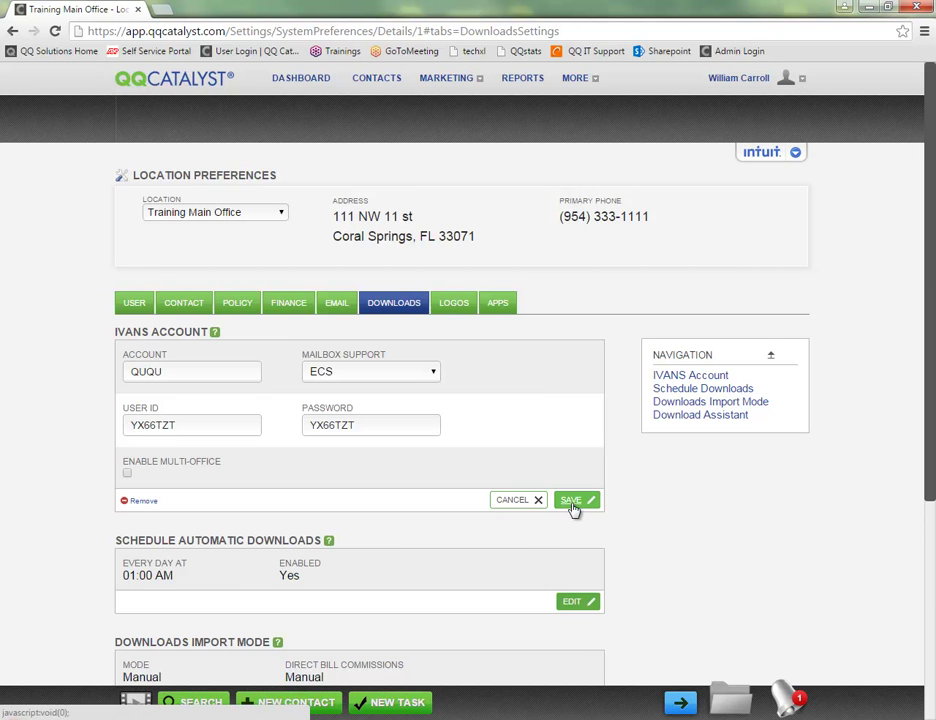
Step: Switch the location to Office 2 to view its download settings, and return to Training Main Office
{"action": "left_click", "coordinate": [240, 213]}
{"action": "left_click", "coordinate": [200, 228]}
{"action": "left_click", "coordinate": [204, 214]}
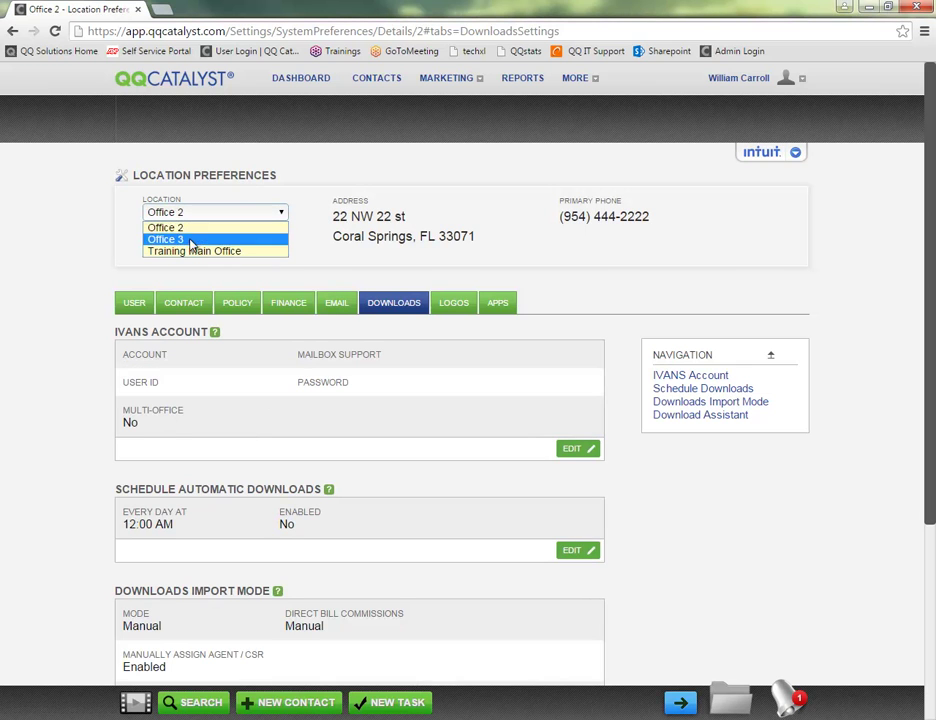
{"action": "left_click", "coordinate": [192, 251]}
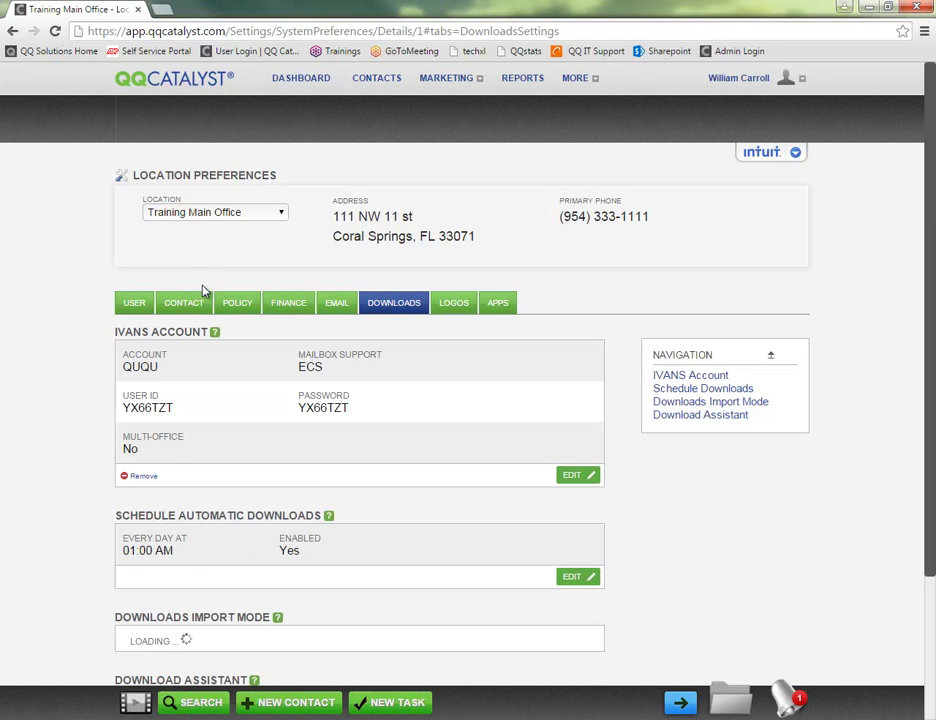
Step: Open the automatic downloads schedule for editing and examine its daily time and enable option
{"action": "scroll", "coordinate": [203, 292], "scroll_direction": "down", "scroll_amount": 2}
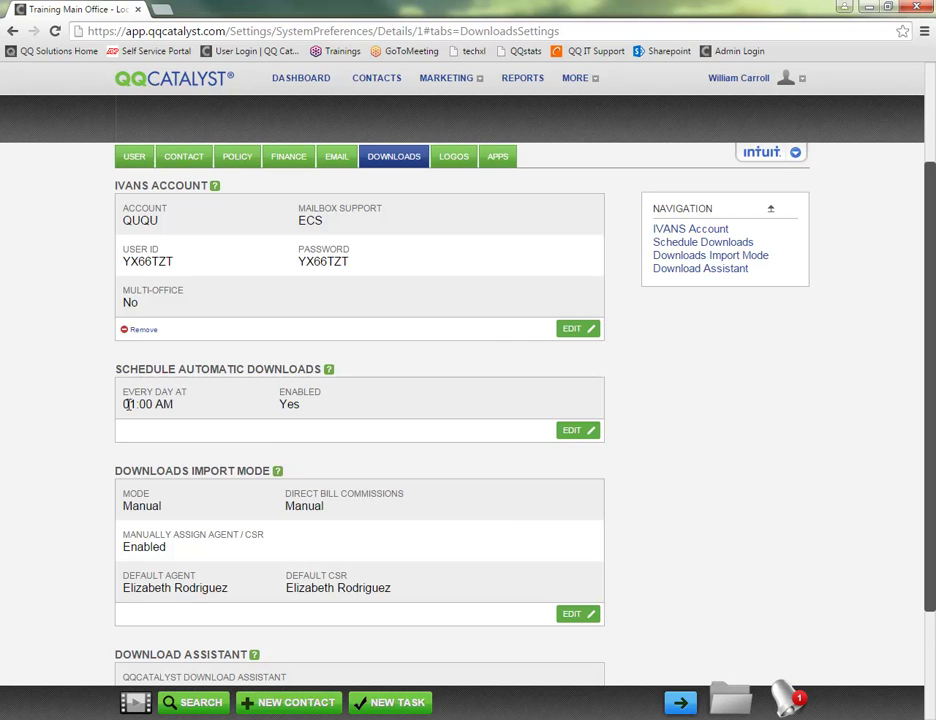
{"action": "left_click_drag", "start_coordinate": [122, 404], "coordinate": [174, 405]}
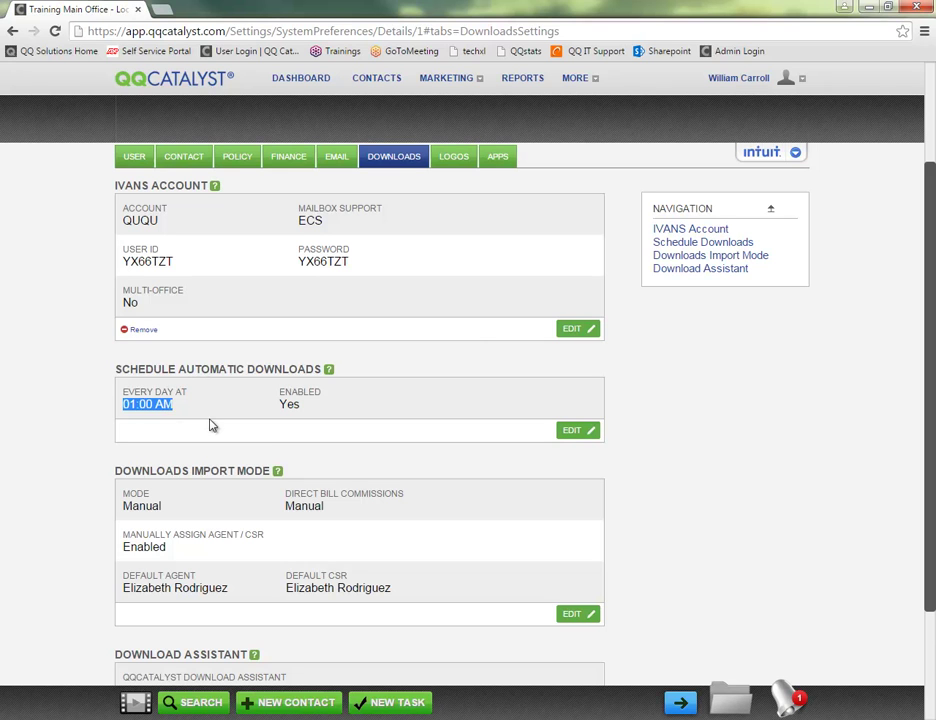
{"action": "left_click", "coordinate": [575, 431]}
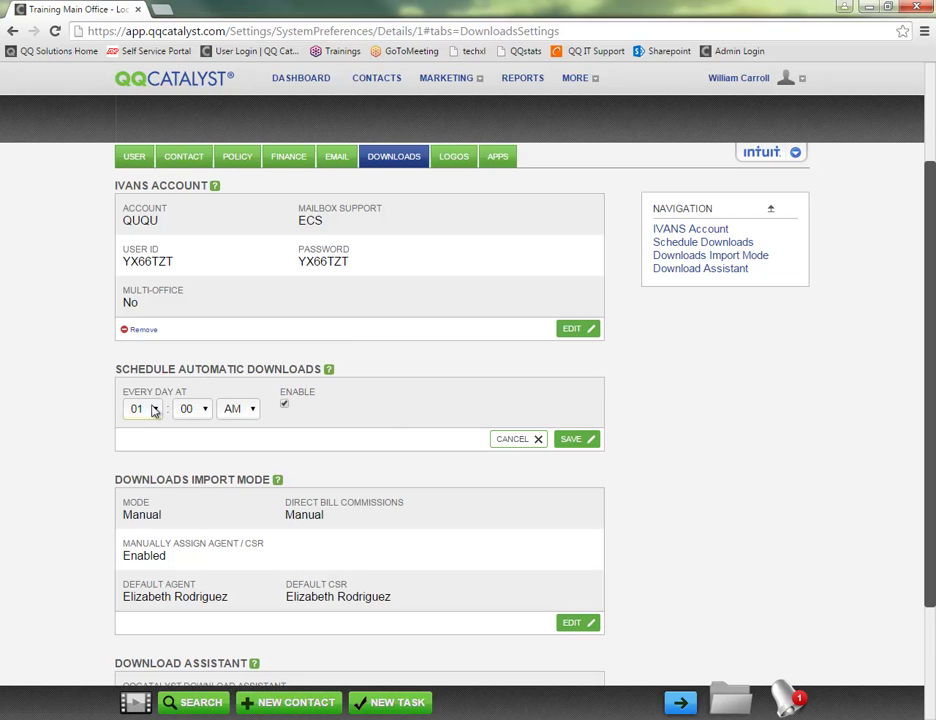
{"action": "left_click", "coordinate": [285, 407]}
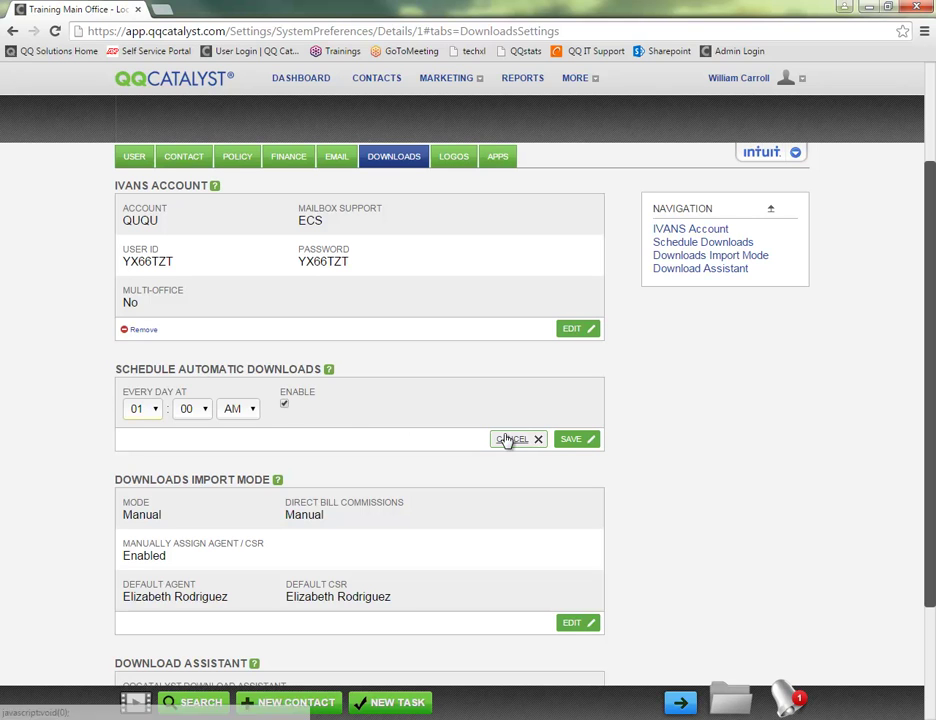
Step: Open the carrier Downloads page
{"action": "mouse_move", "coordinate": [579, 82]}
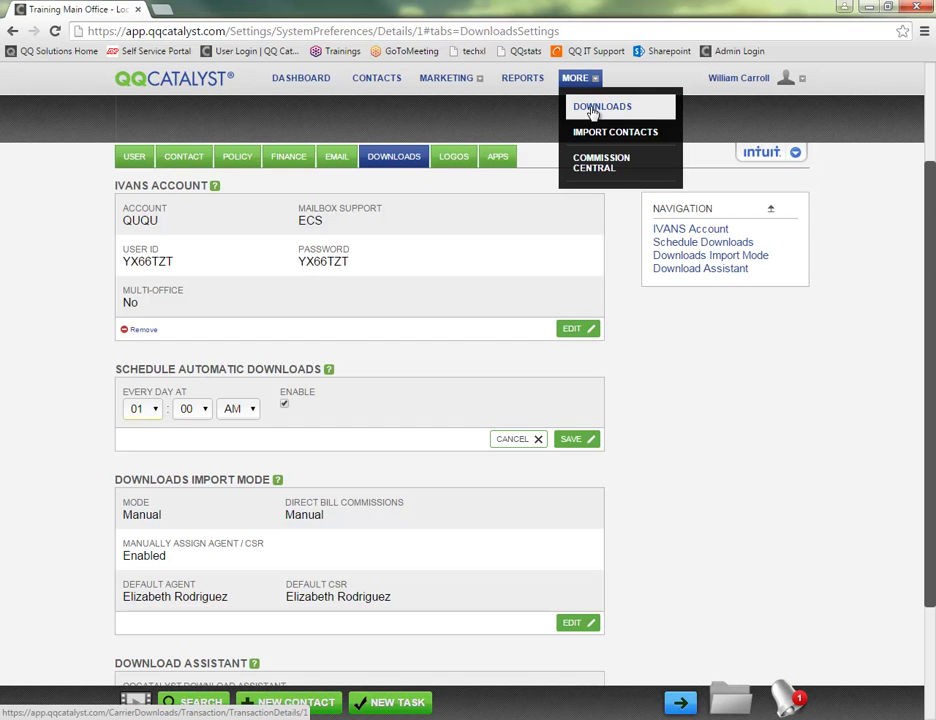